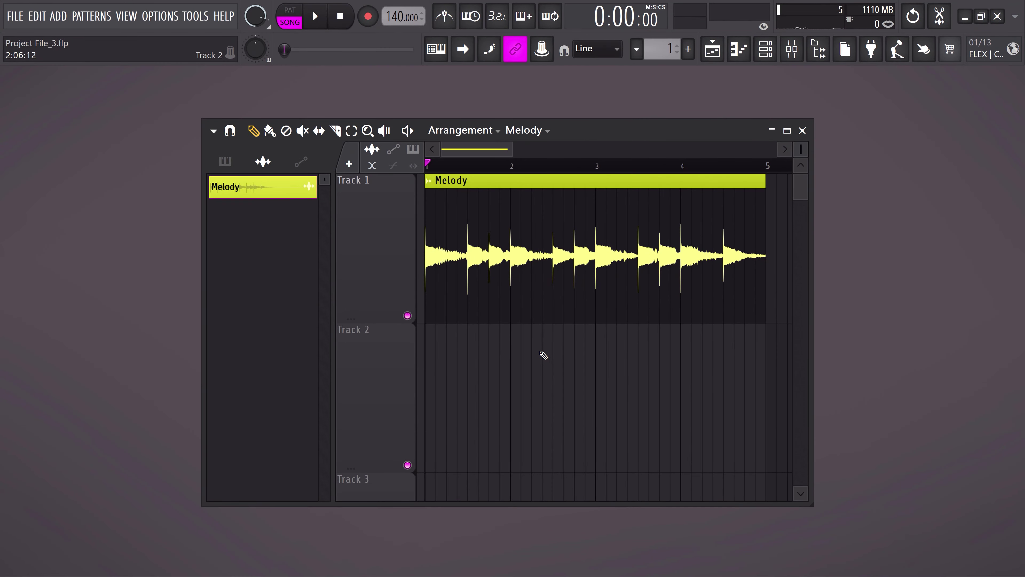
# - Audition the melody, paint a MIDI pattern on Track 2 to bar 5, and add a Bell instrument under Melody
pyautogui.press('space')
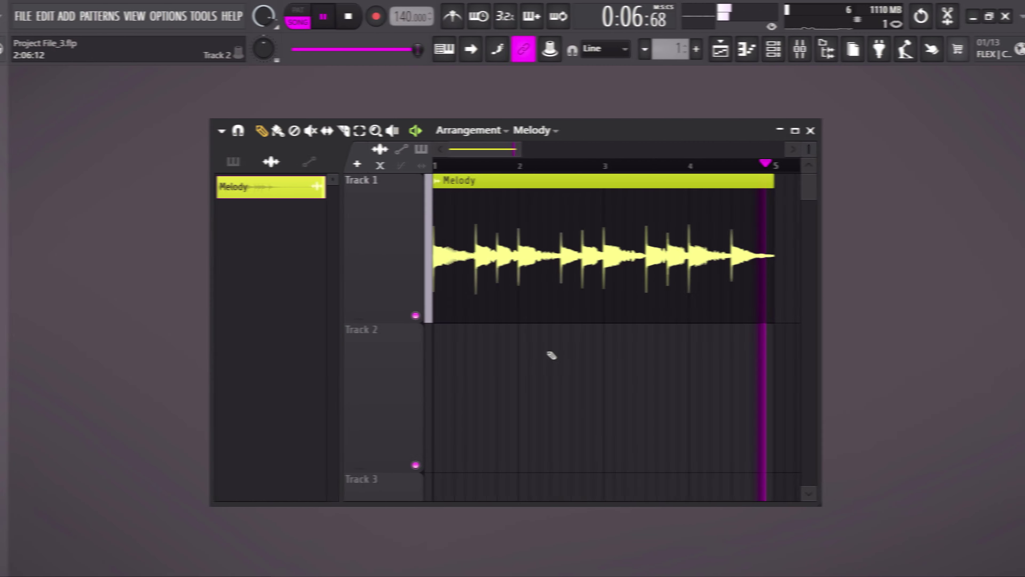
pyautogui.press('space')
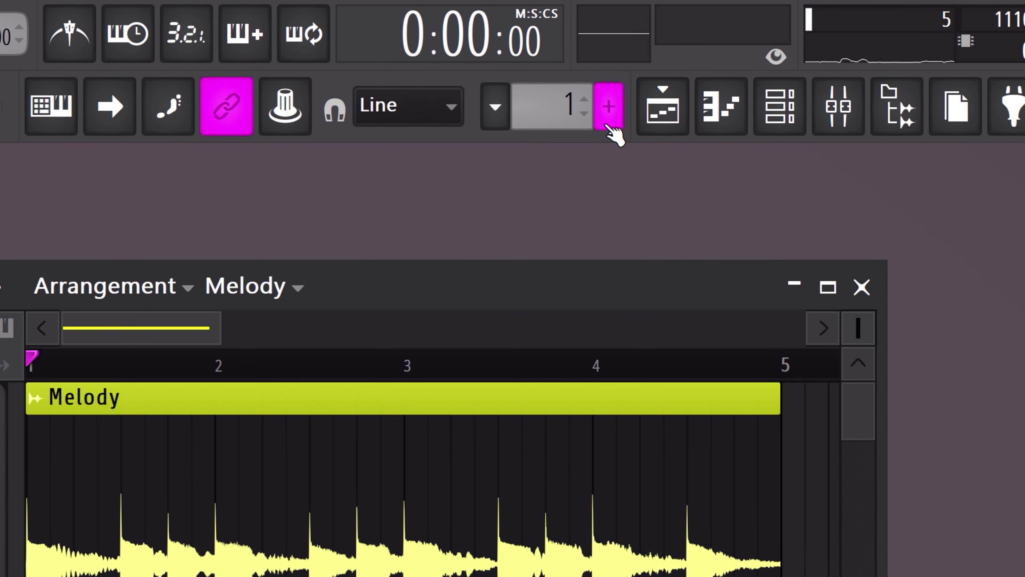
pyautogui.click(607, 126)
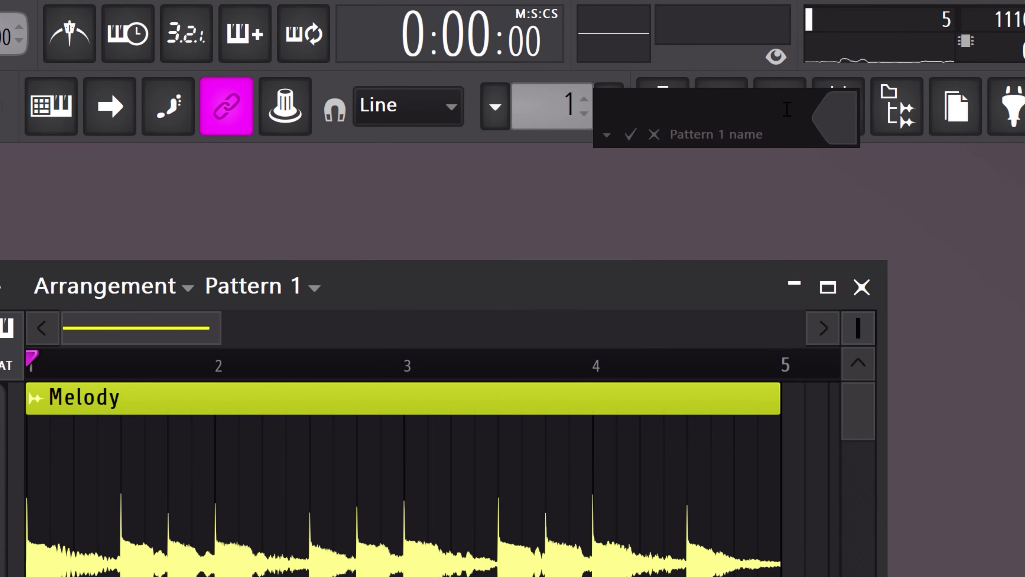
pyautogui.click(629, 135)
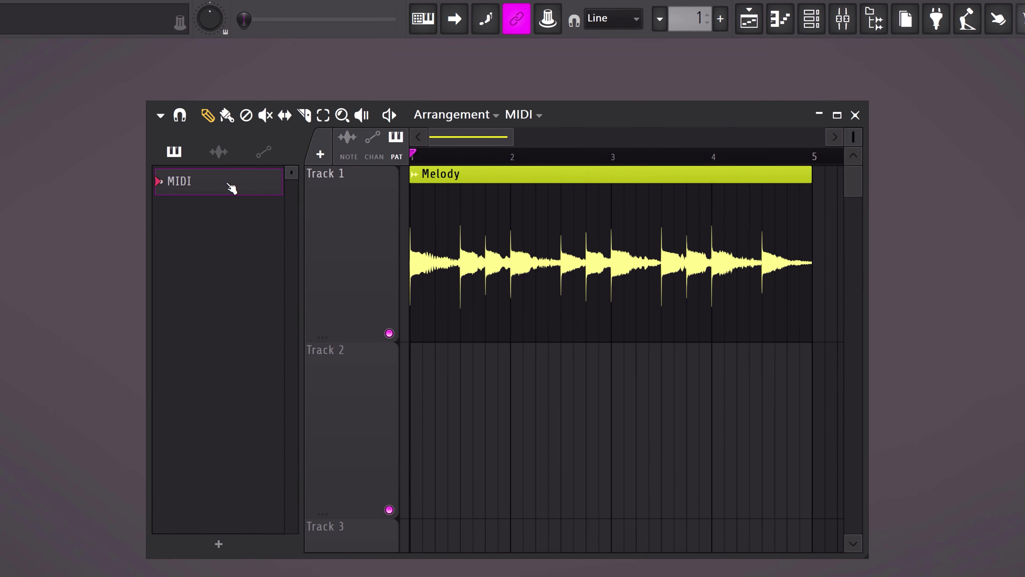
pyautogui.click(488, 351)
pyautogui.moveTo(506, 350); pyautogui.dragTo(813, 299)
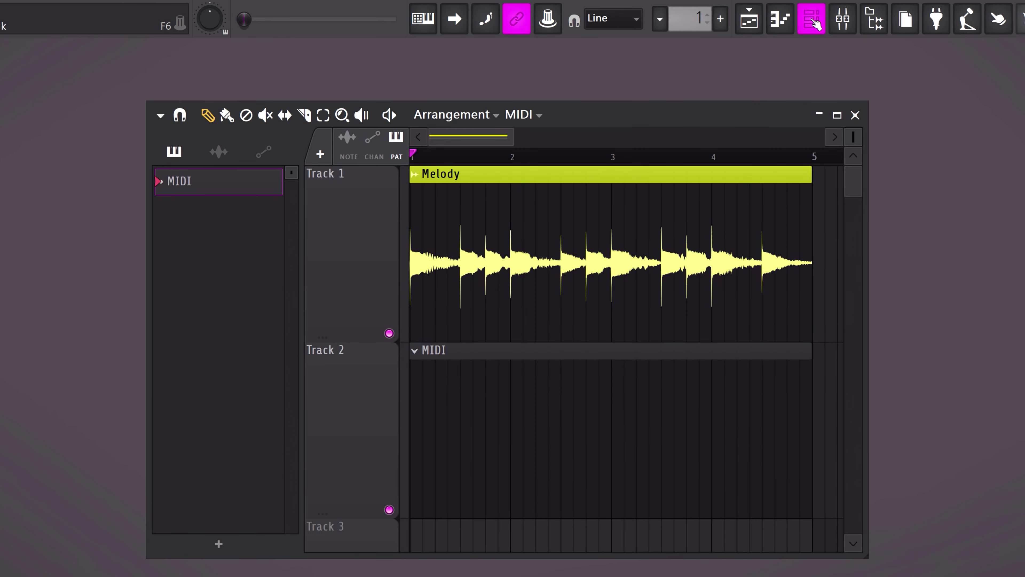
pyautogui.click(813, 20)
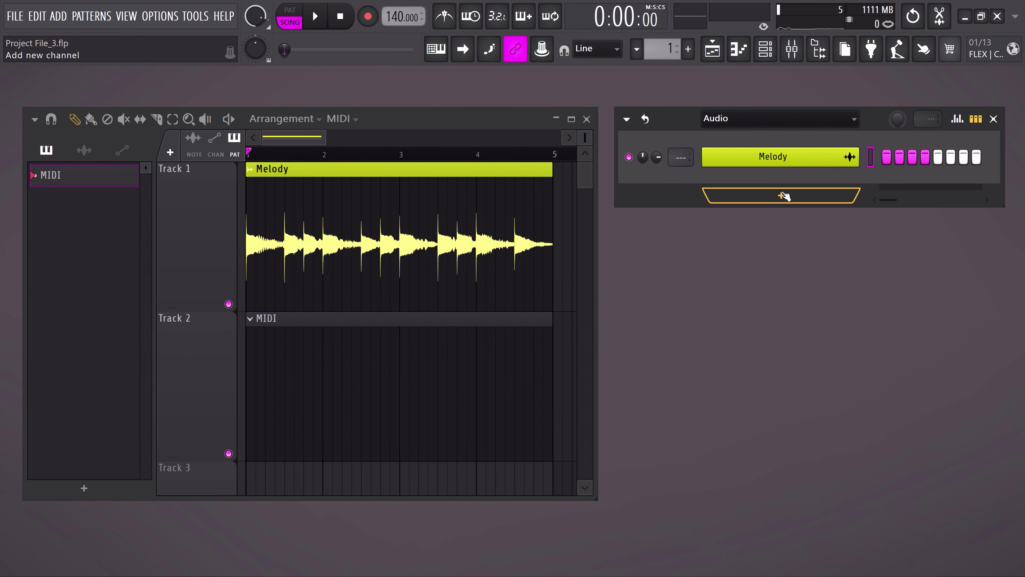
pyautogui.click(783, 196)
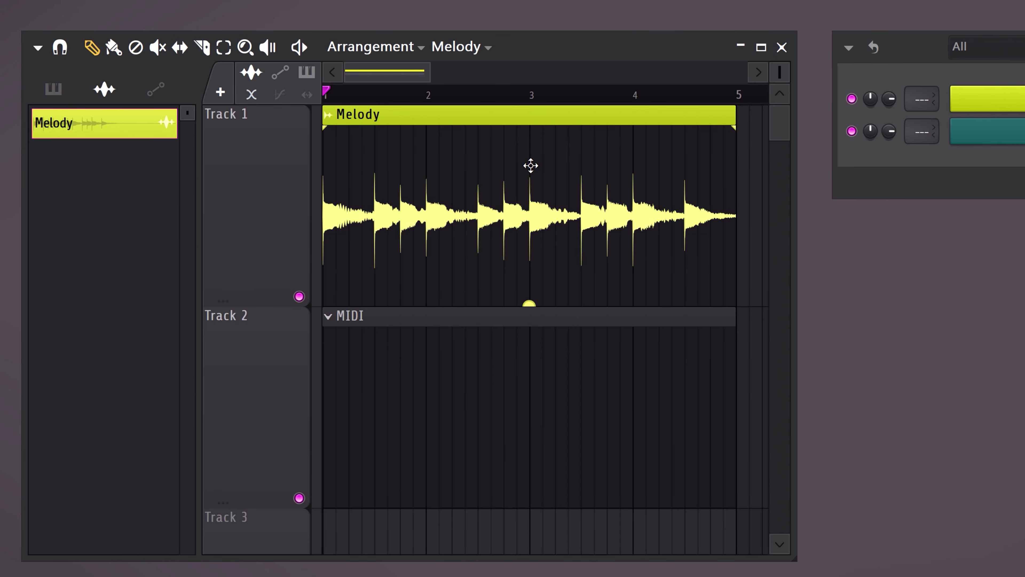
# - Open the Melody clip's sample in the Edison audio editor
pyautogui.doubleClick(531, 165)
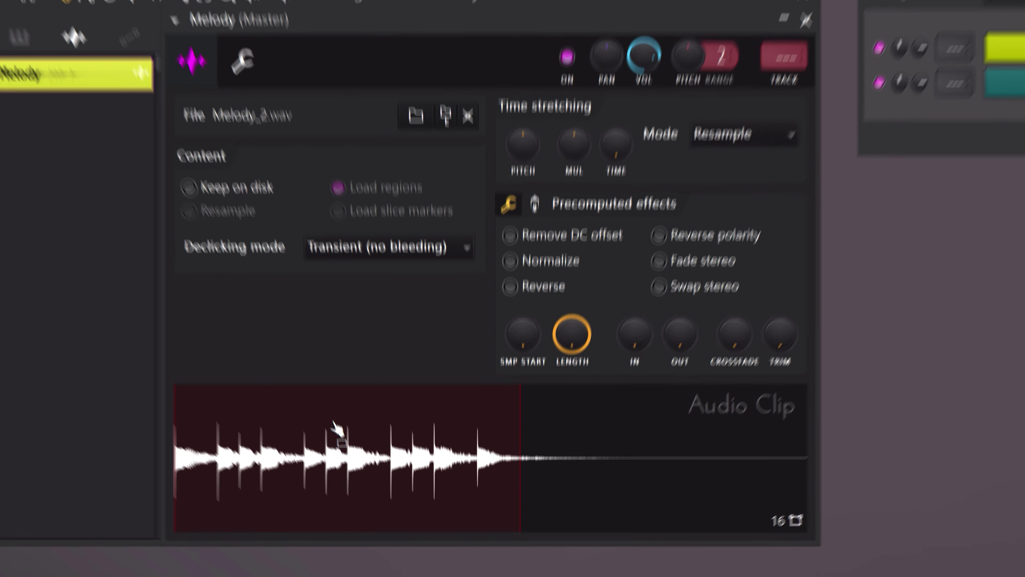
pyautogui.rightClick(345, 446)
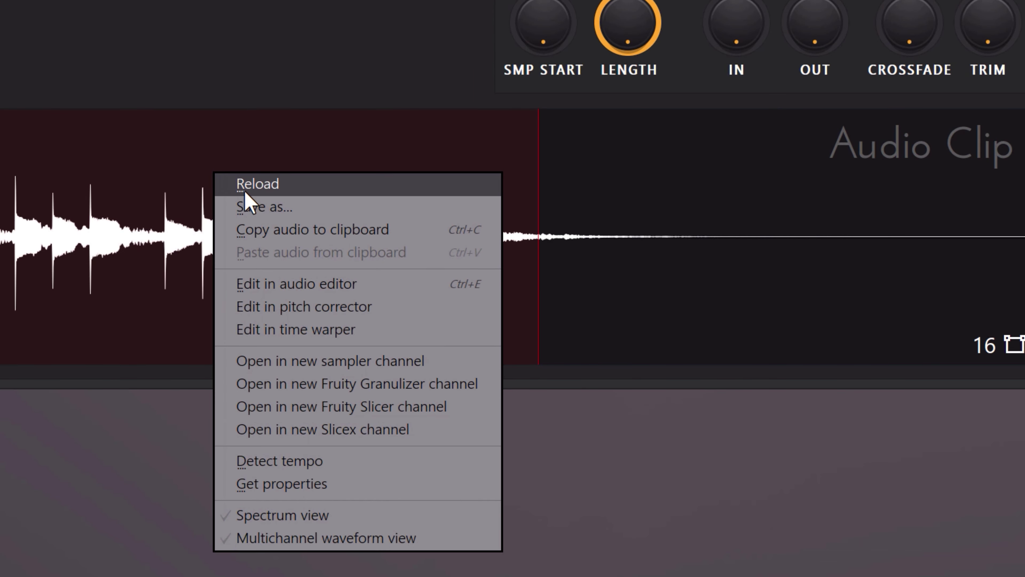
pyautogui.click(296, 283)
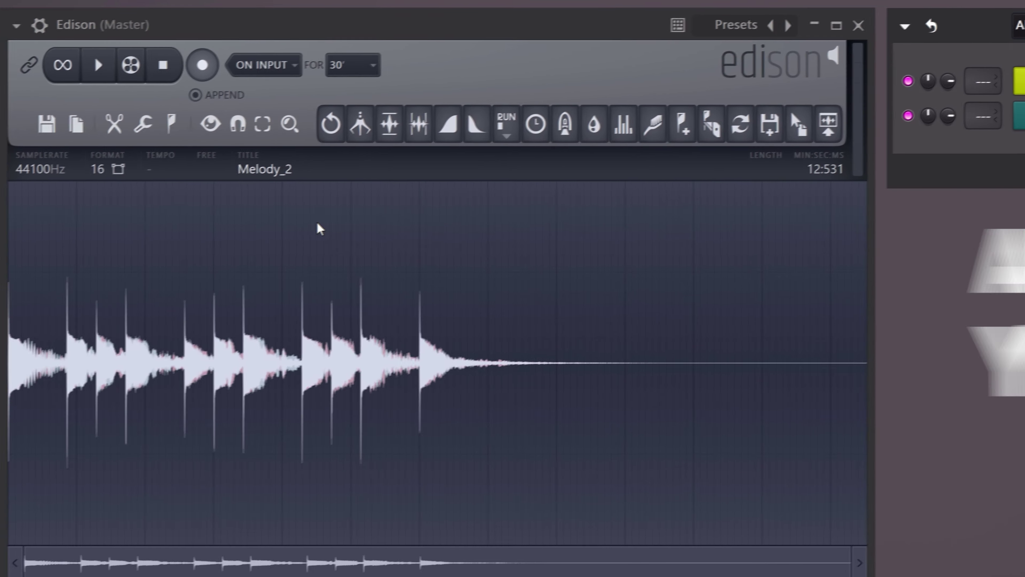
# - Convert the sample to a score and dump it into the Bell piano roll
pyautogui.click(146, 124)
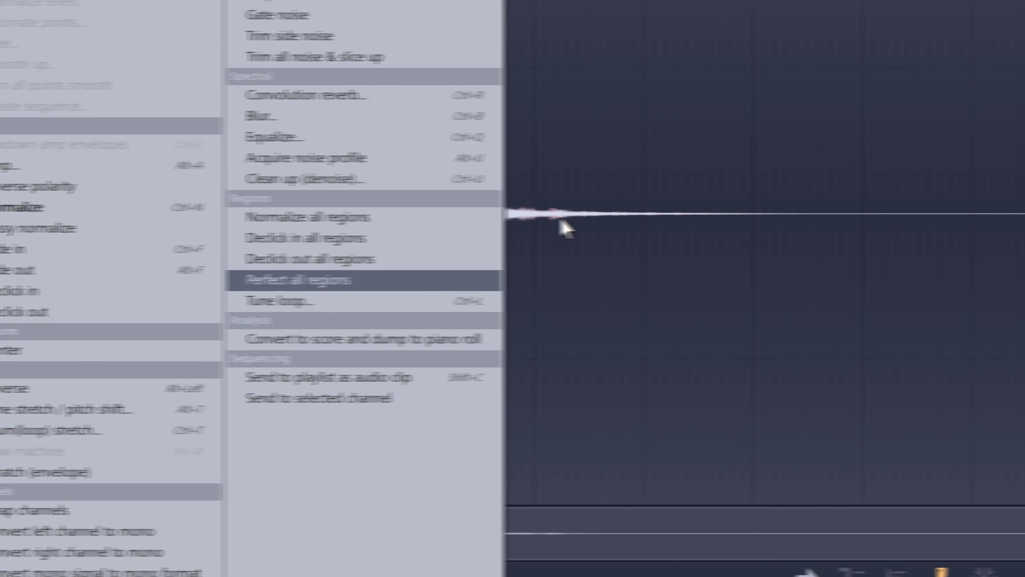
pyautogui.rightClick(386, 227)
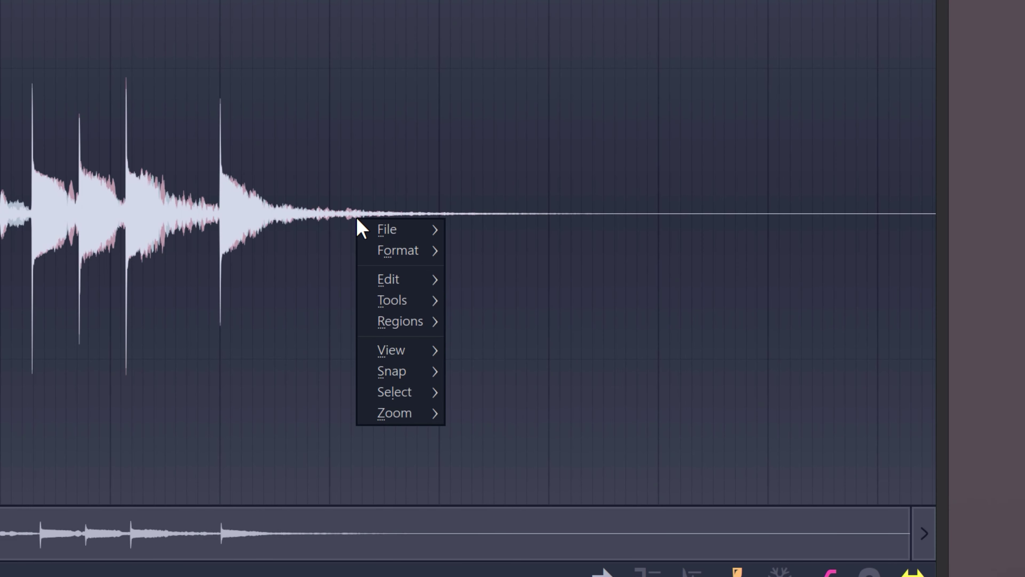
pyautogui.moveTo(385, 305)
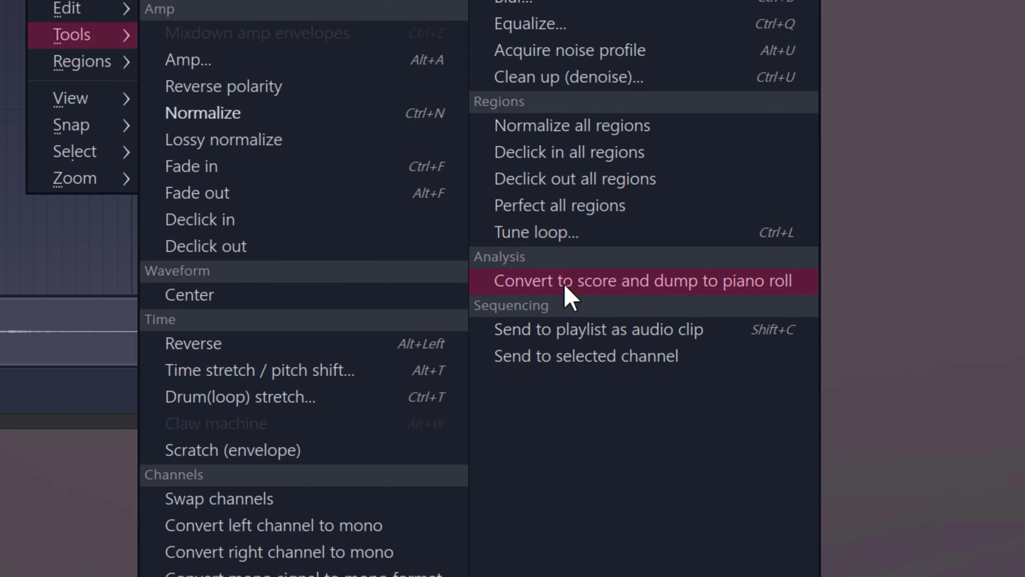
pyautogui.click(795, 535)
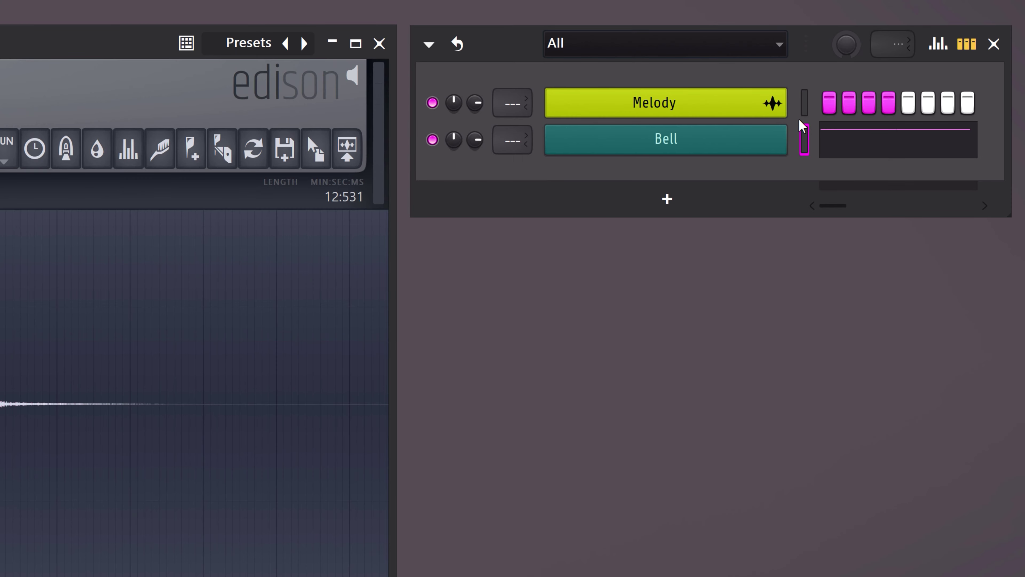
# - Open the Bell piano roll, audition the converted notes, and keep them at their original octave
pyautogui.click(857, 152)
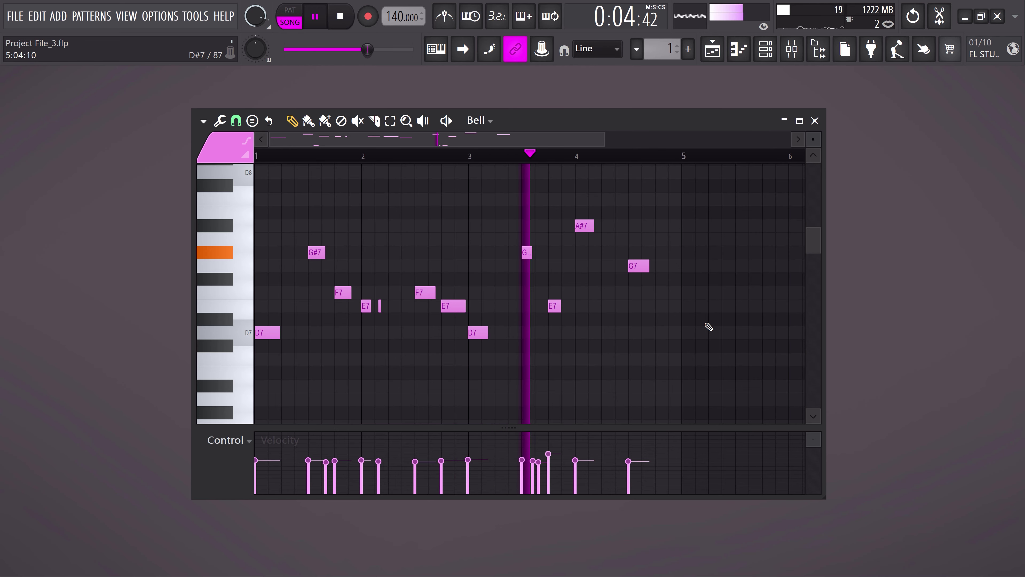
pyautogui.press('space')
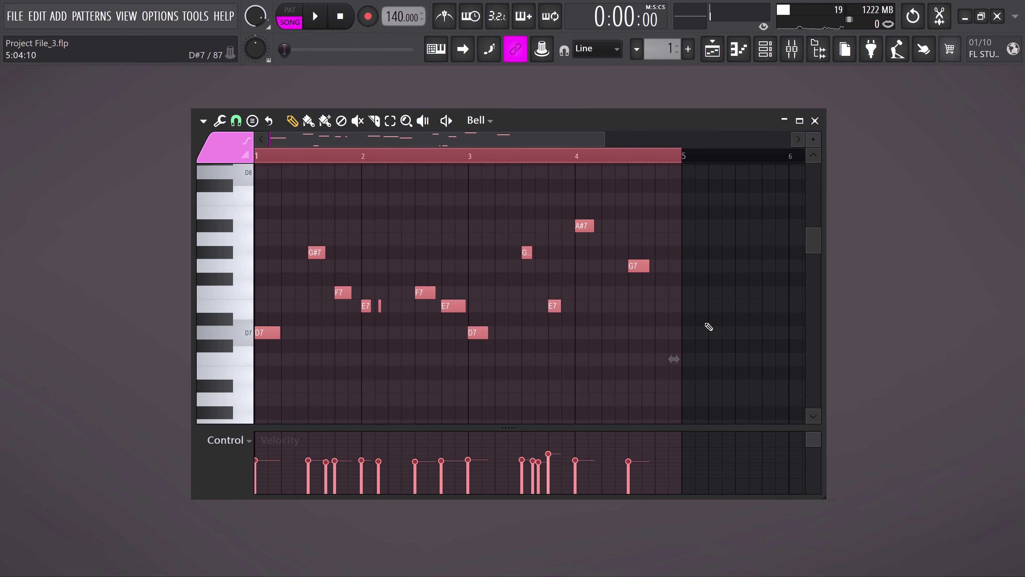
pyautogui.hotkey('ctrl', 'Up')
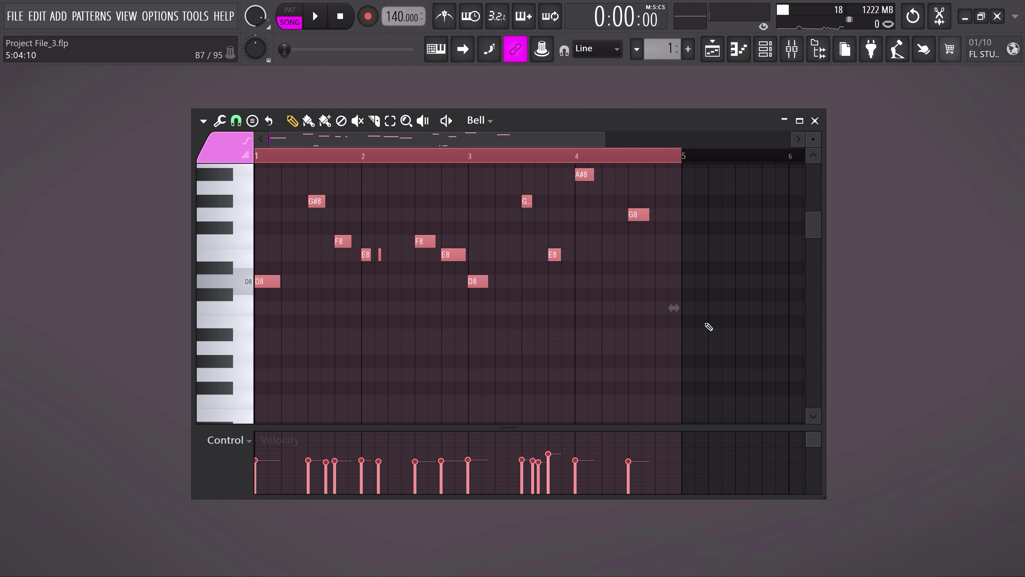
pyautogui.hotkey('ctrl', 'Down')
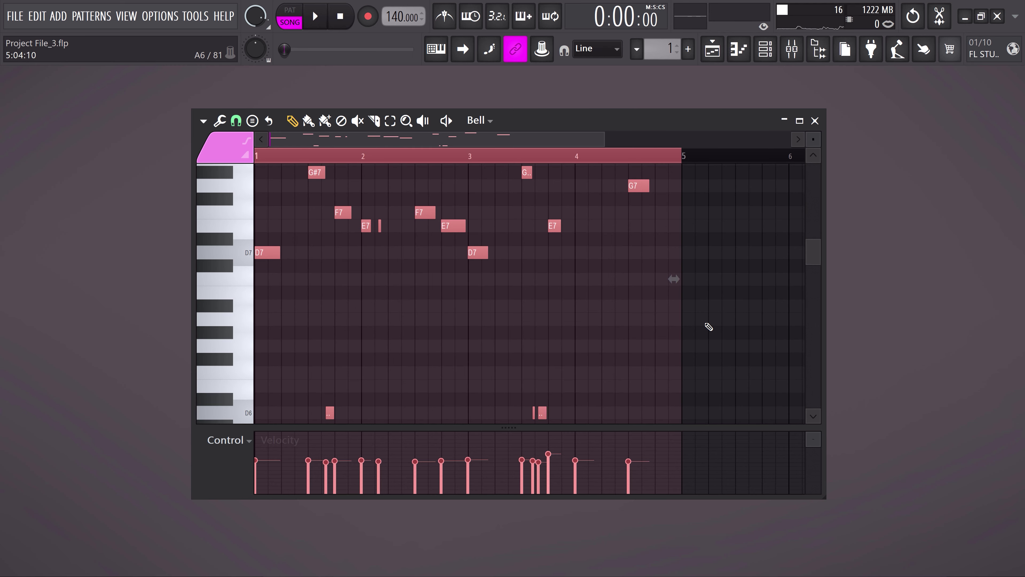
pyautogui.hotkey('ctrl', 'd')
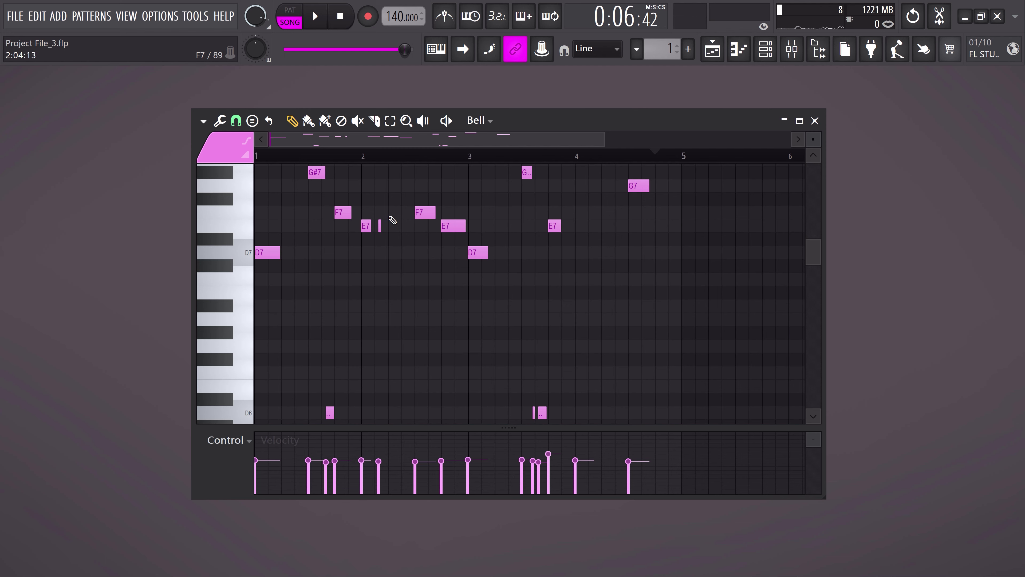
pyautogui.scroll(-3, 375, 329)
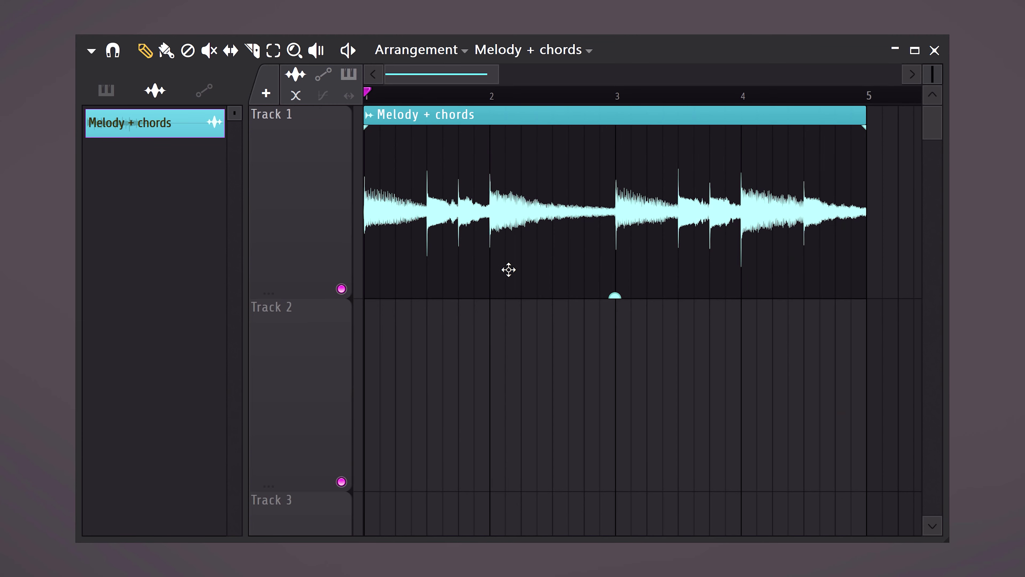
pyautogui.press('space')
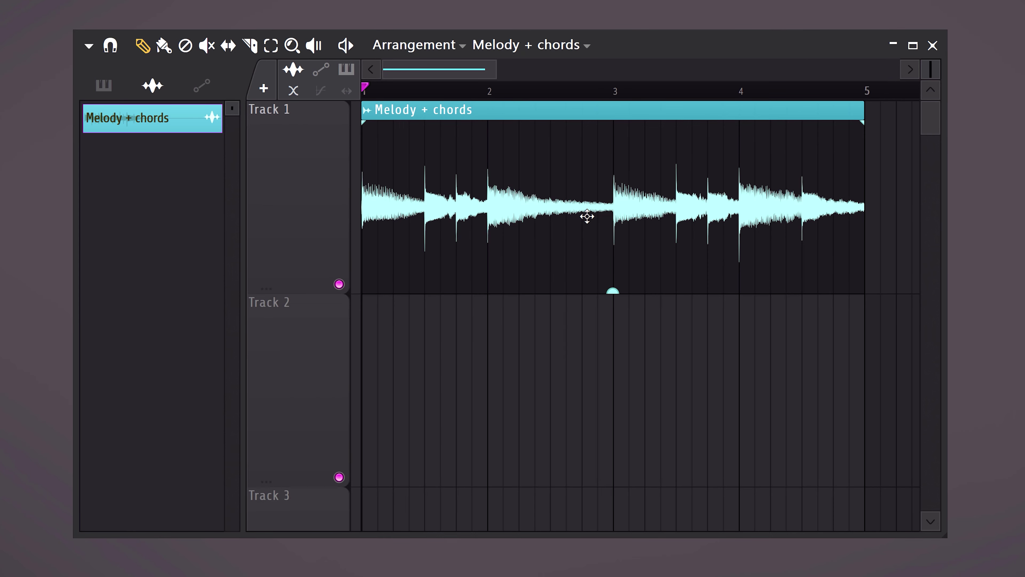
# - Load the 20Hz + 18kHz cut preset on the Melody EQ and raise its low cut to roughly 1 kHz
pyautogui.doubleClick(588, 217)
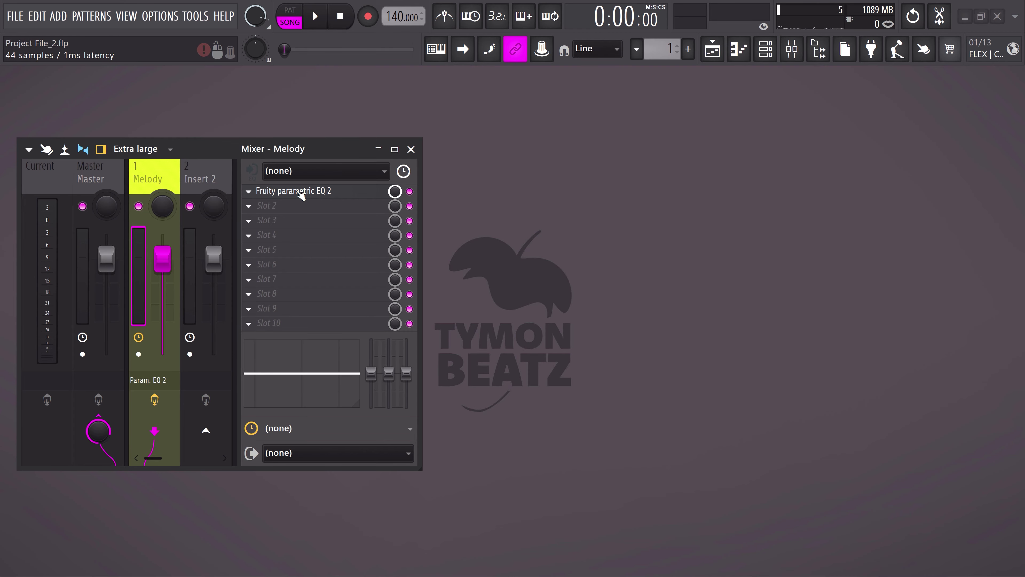
pyautogui.click(300, 193)
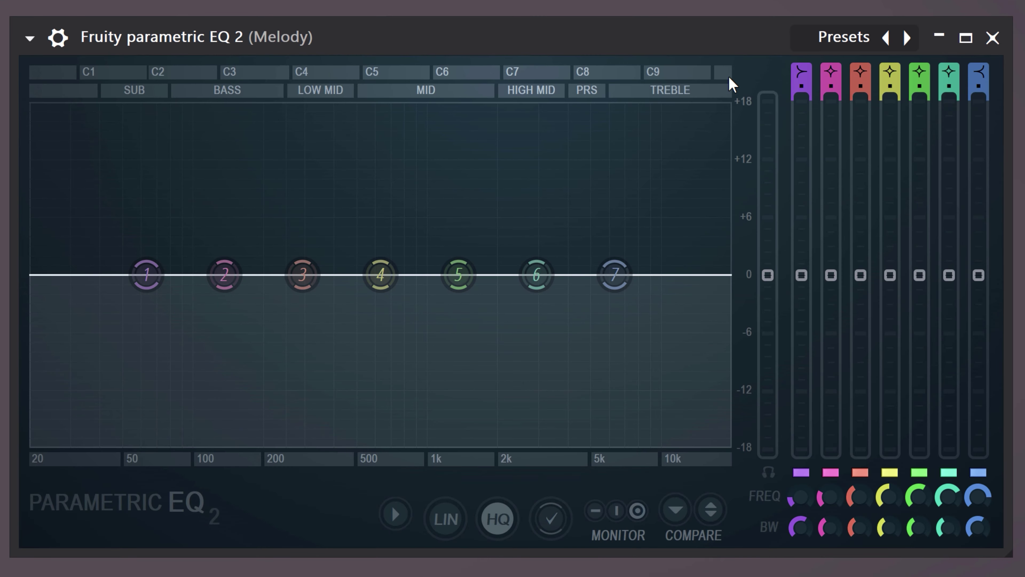
pyautogui.click(944, 157)
pyautogui.click(944, 157)
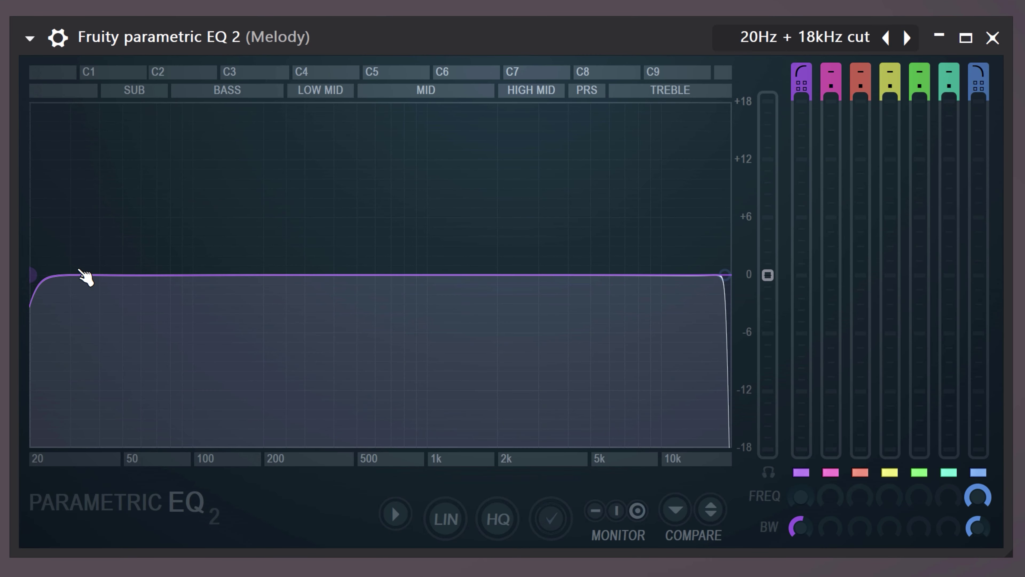
pyautogui.moveTo(75, 277); pyautogui.dragTo(460, 275)
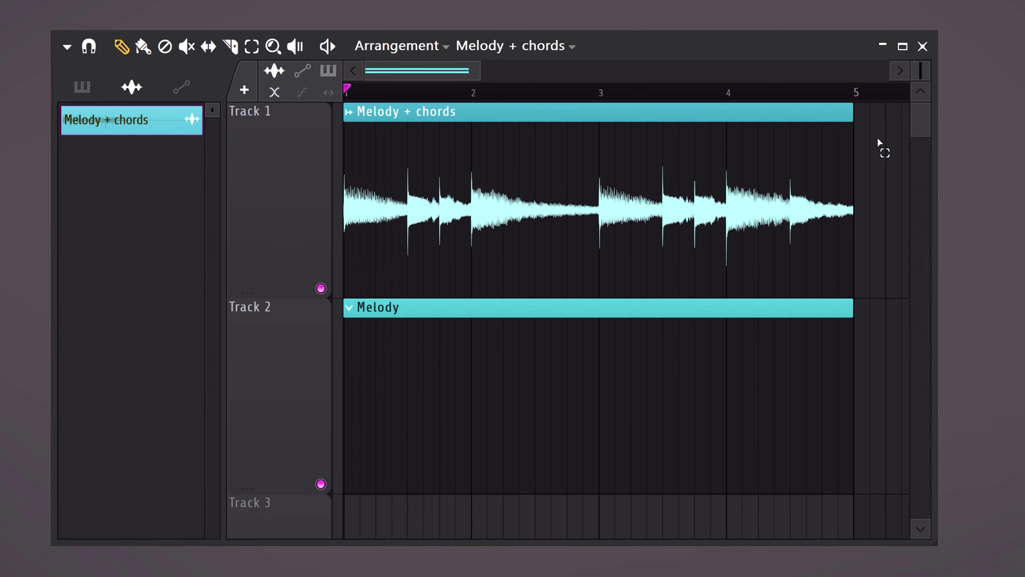
# - Render the Melody + chords clip on Track 1 into a consolidated audio clip
pyautogui.moveTo(881, 149); pyautogui.dragTo(691, 171)
pyautogui.hotkey('ctrl', 'alt', 'c')
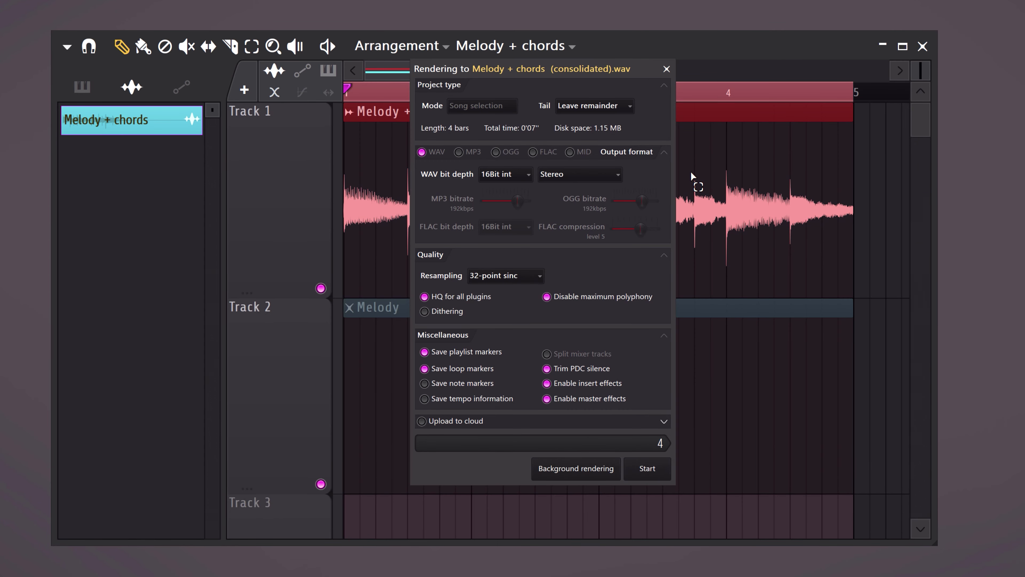
pyautogui.click(648, 468)
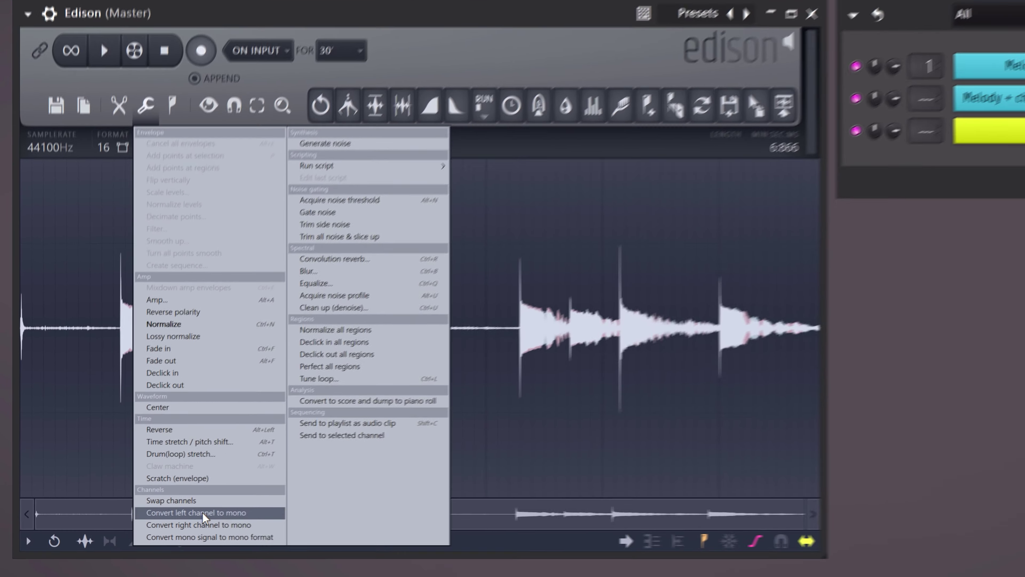
# - Make the left channel mono and convert it to melody notes (D6, A6, F6, E6, G6) in the piano roll
pyautogui.click(294, 491)
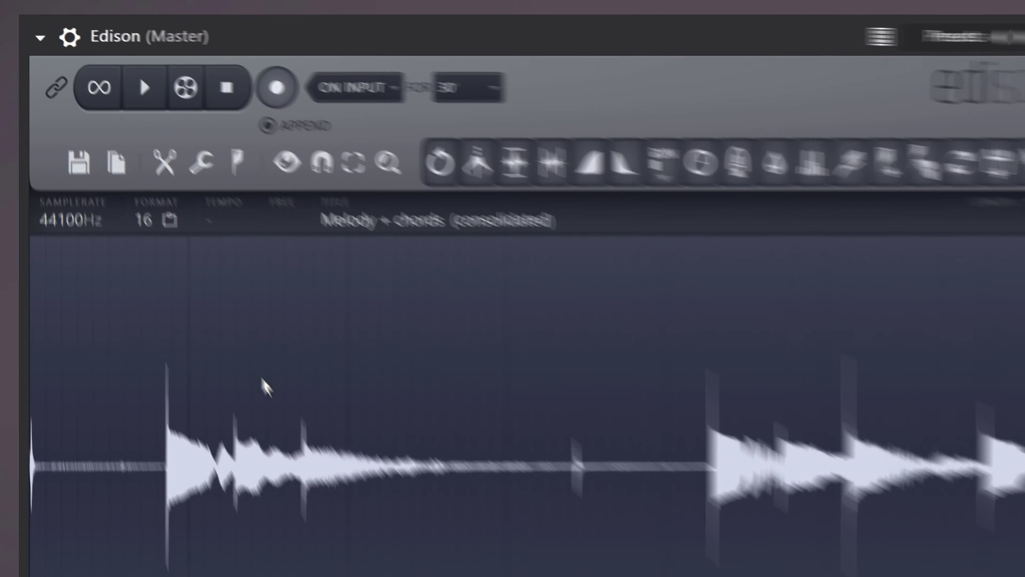
pyautogui.click(142, 115)
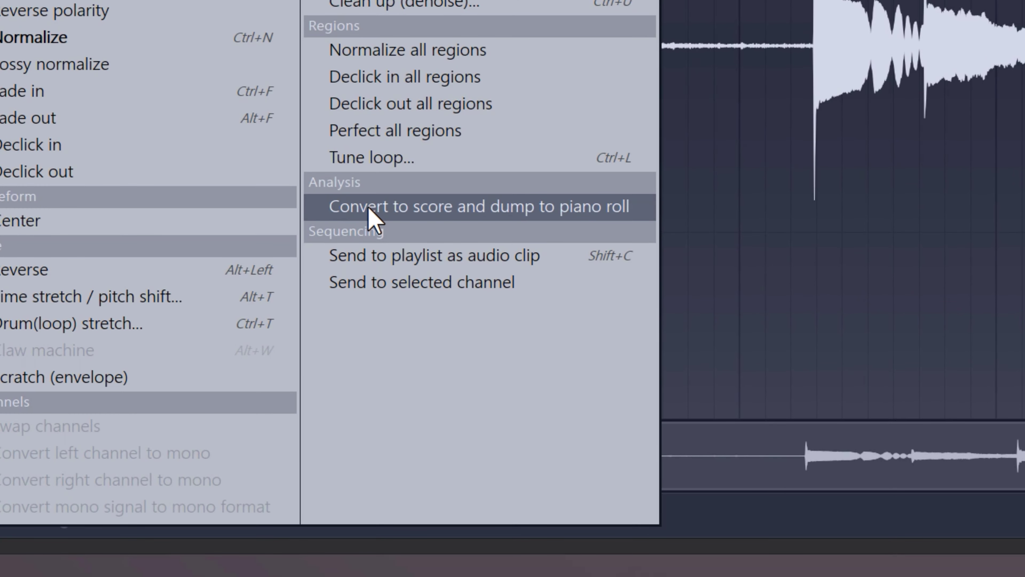
pyautogui.click(367, 206)
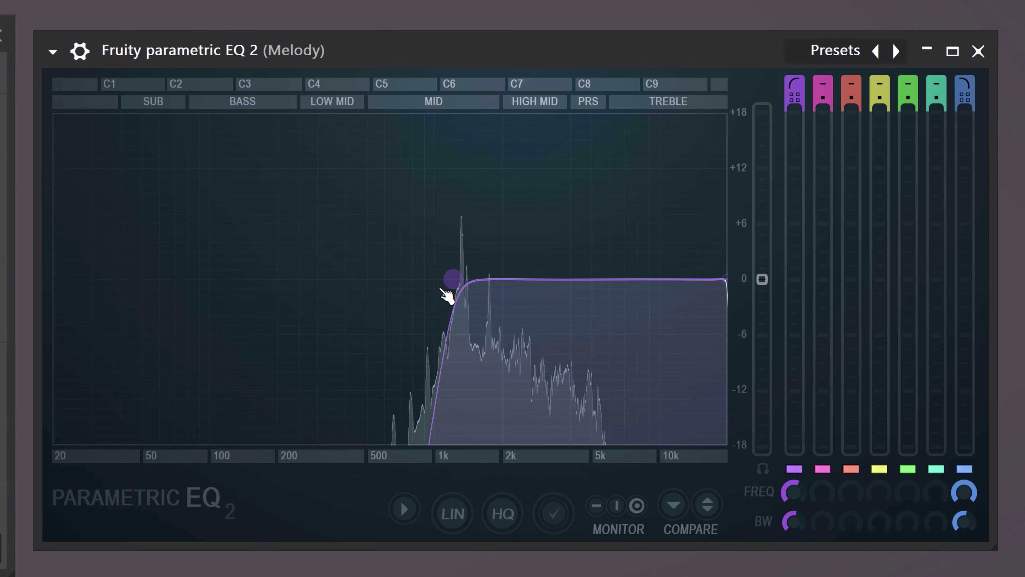
# - Set the Melody EQ's high-pass near 100 Hz and low-pass near 500 Hz, then select the Track 1 clip
pyautogui.moveTo(698, 293); pyautogui.dragTo(661, 294)
pyautogui.moveTo(400, 278); pyautogui.dragTo(263, 279)
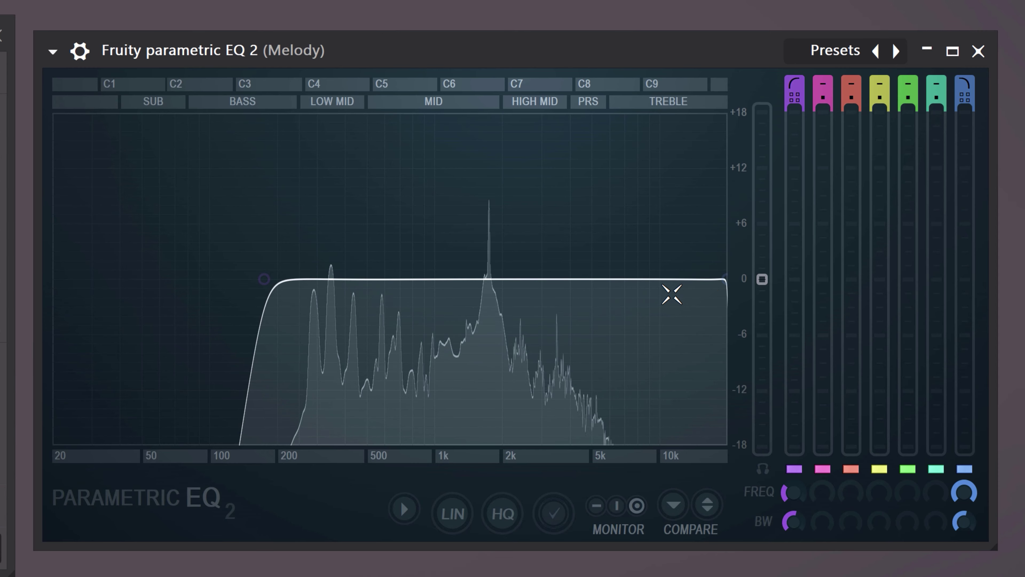
pyautogui.moveTo(731, 284); pyautogui.dragTo(404, 279)
pyautogui.moveTo(283, 292); pyautogui.dragTo(228, 292)
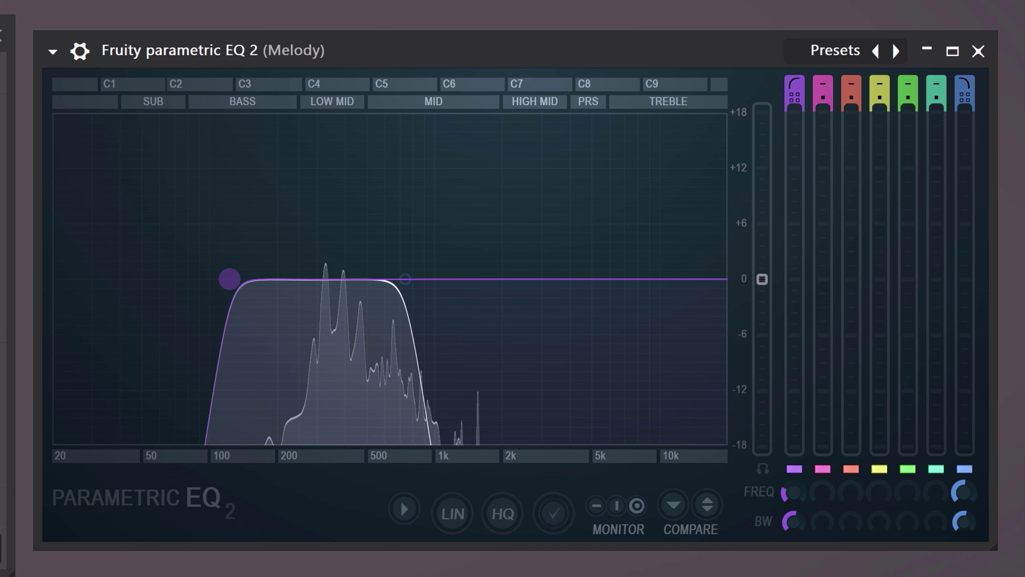
pyautogui.moveTo(918, 219); pyautogui.dragTo(756, 167)
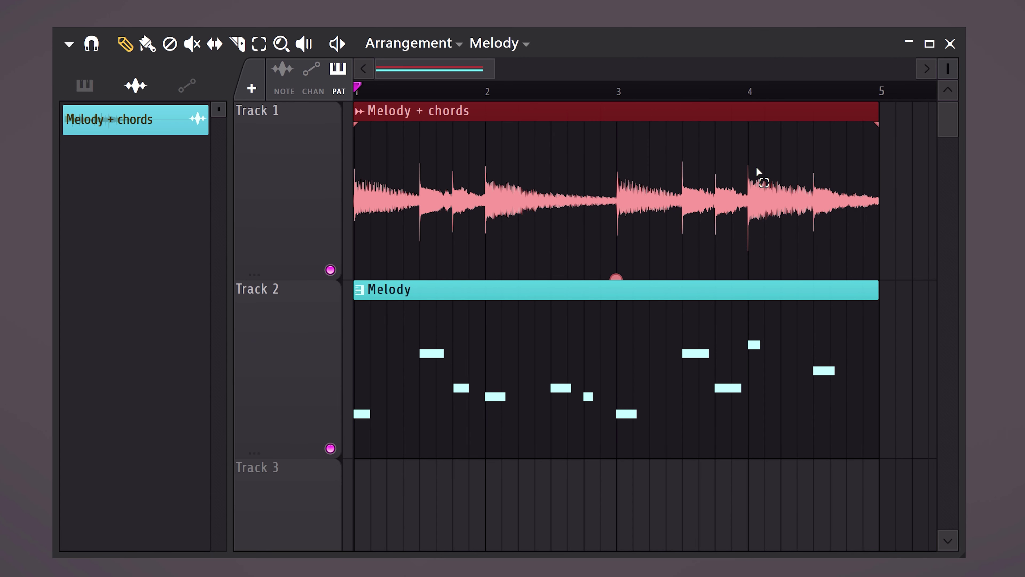
# - Consolidate the chord-filtered audio and view it in Wave Candy's spectrum at 4096 bands, 100 Hz–10 kHz
pyautogui.hotkey('ctrl', 'alt', 'c')
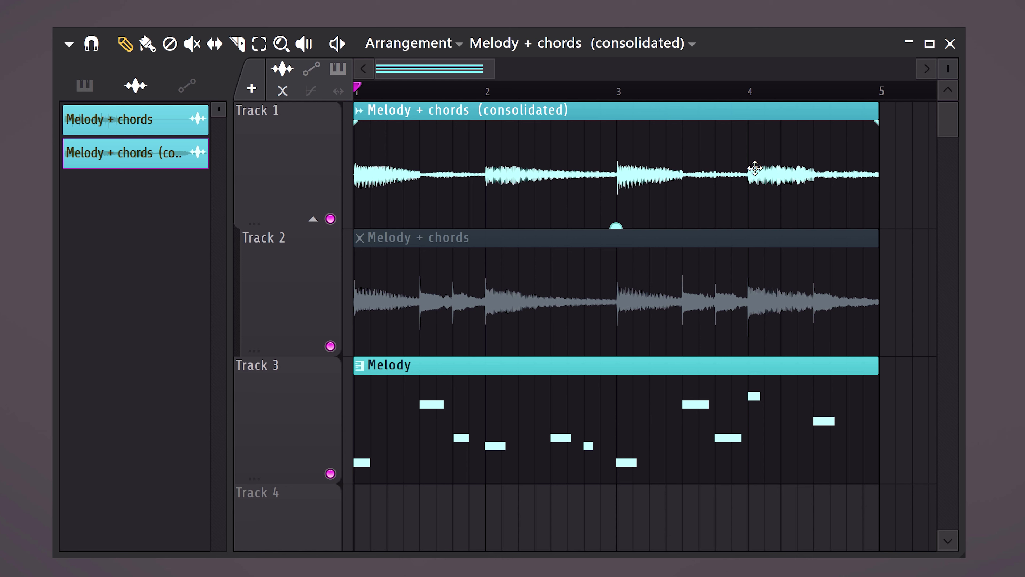
pyautogui.doubleClick(755, 169)
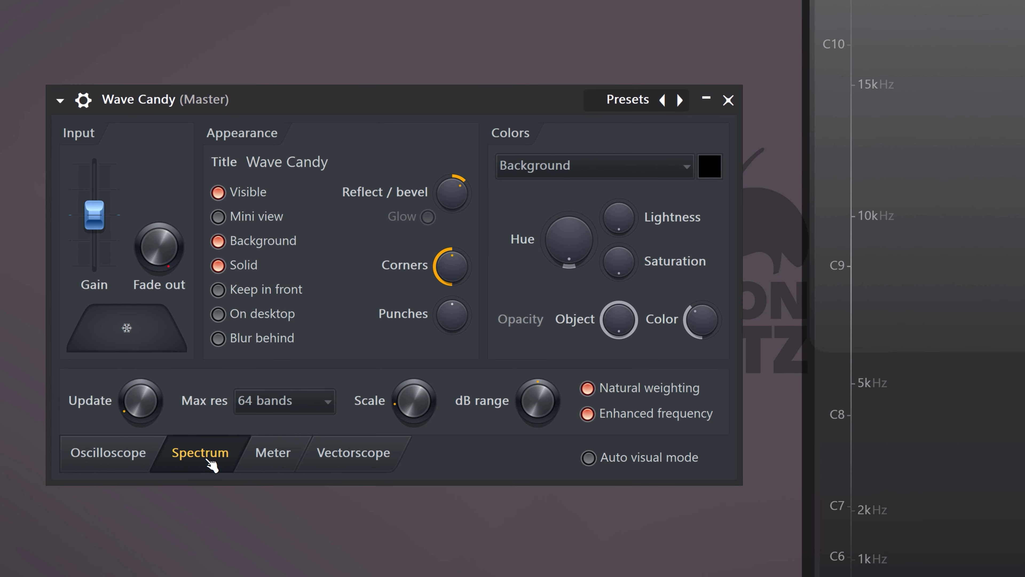
pyautogui.click(282, 402)
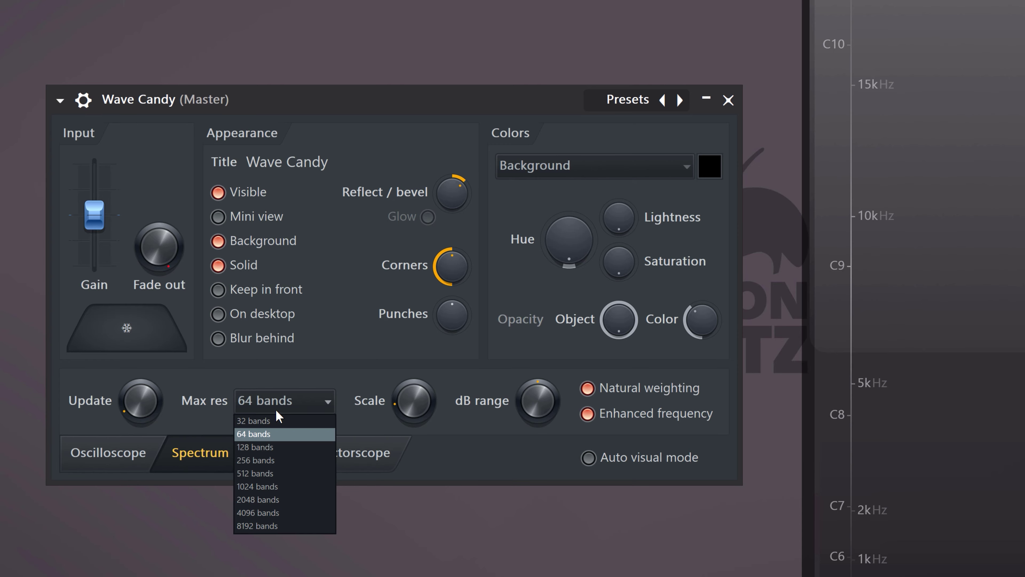
pyautogui.click(259, 513)
pyautogui.moveTo(414, 401); pyautogui.dragTo(414, 370)
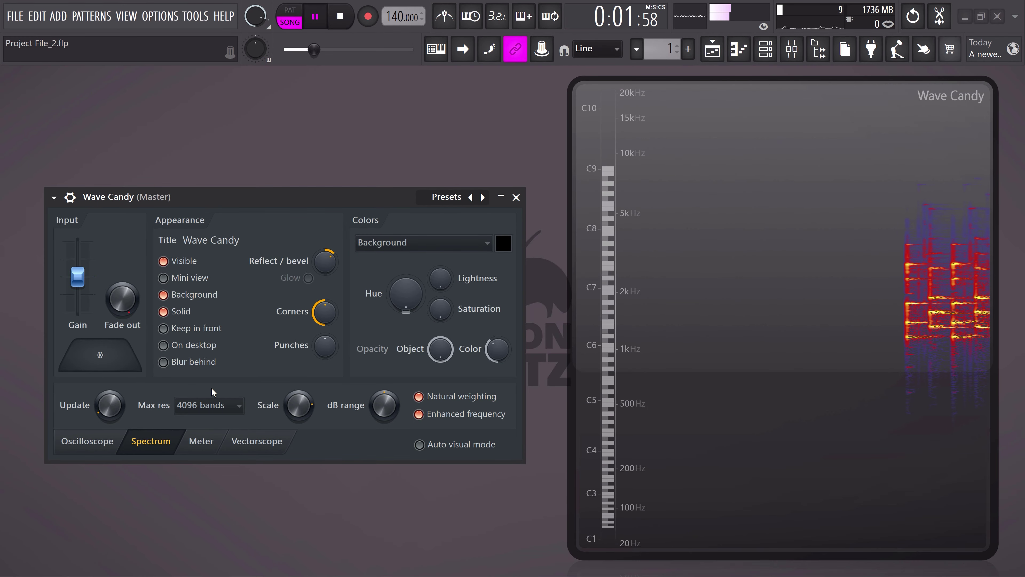
# - Freeze the Wave Candy spectrum to read the chord note pitches
pyautogui.click(111, 363)
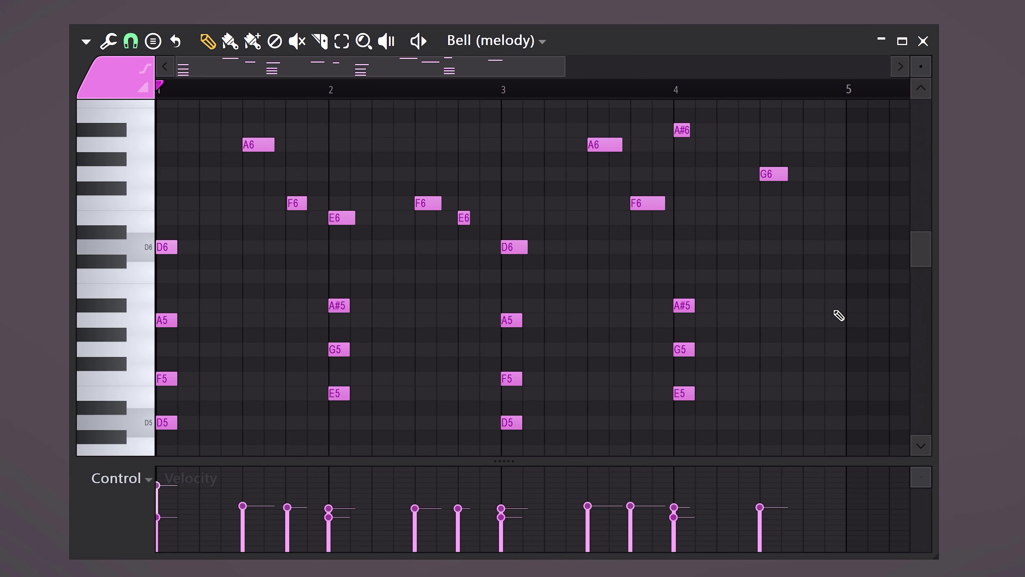
# - Play back the melody with the D5–F5–A5 and E5–G5–A#5 chords beneath it
pyautogui.press('space')
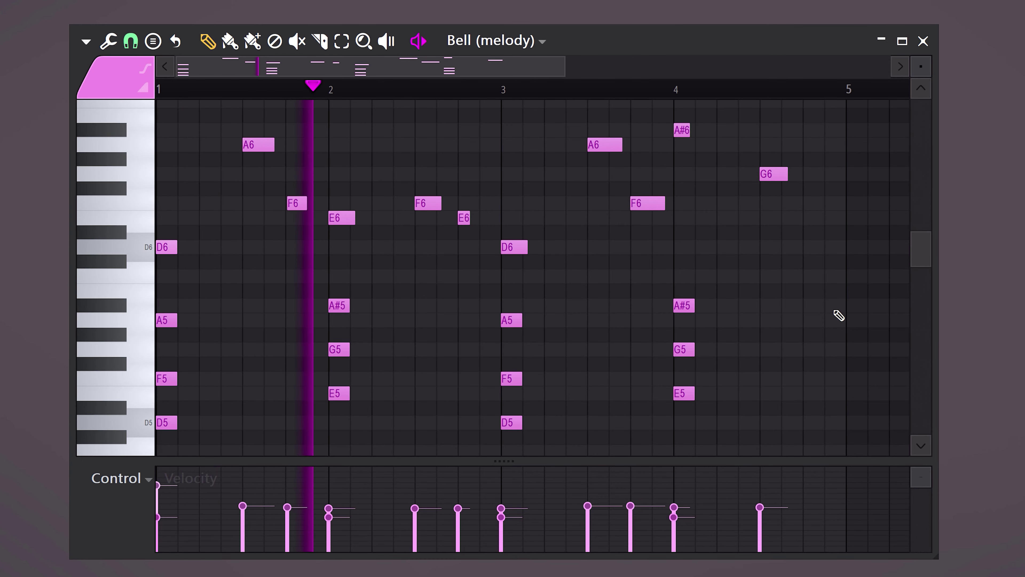